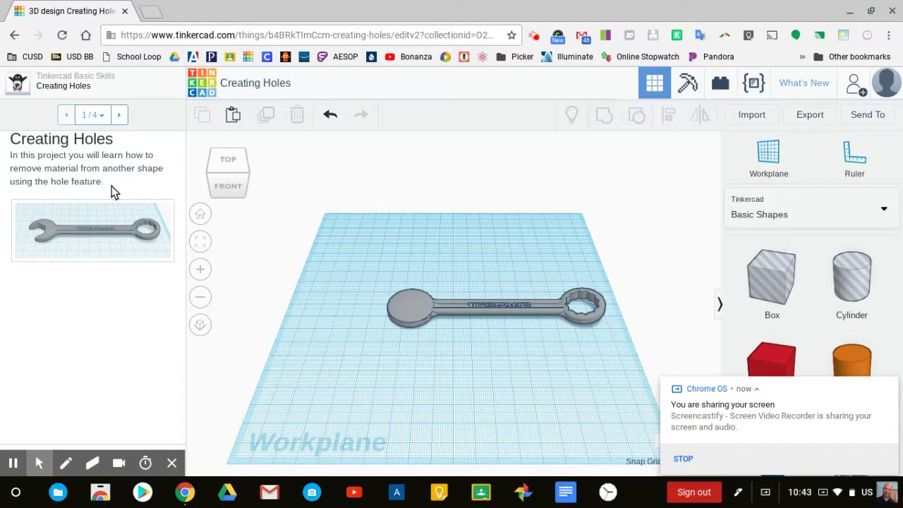
# Step: Advance the lesson to page 2 and place a blue Polygon on the solid round end of the wrench
pyautogui.click(120, 115)
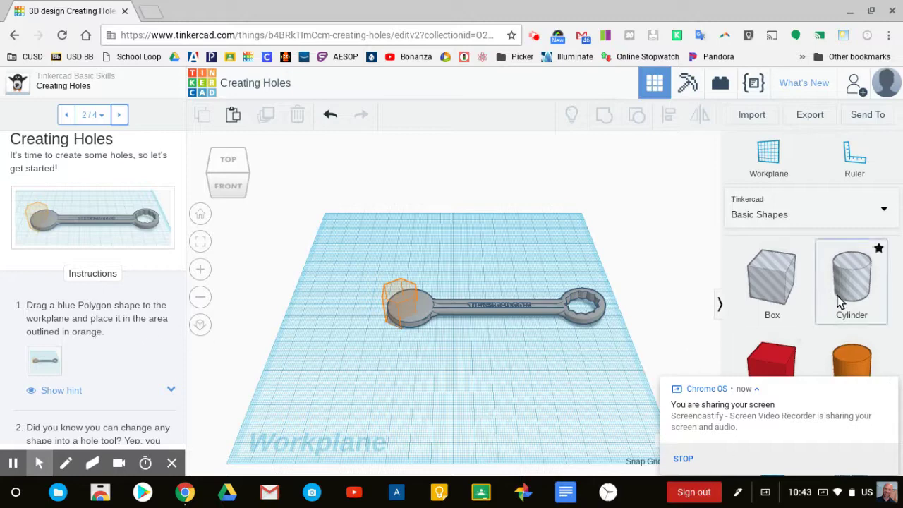
pyautogui.scroll(-1, 839, 302)
pyautogui.scroll(-4, 838, 302)
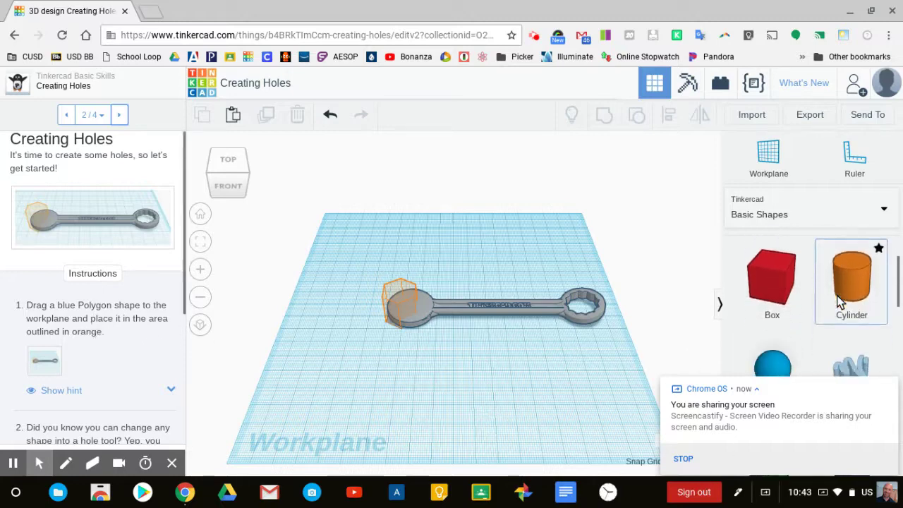
pyautogui.scroll(-8, 839, 302)
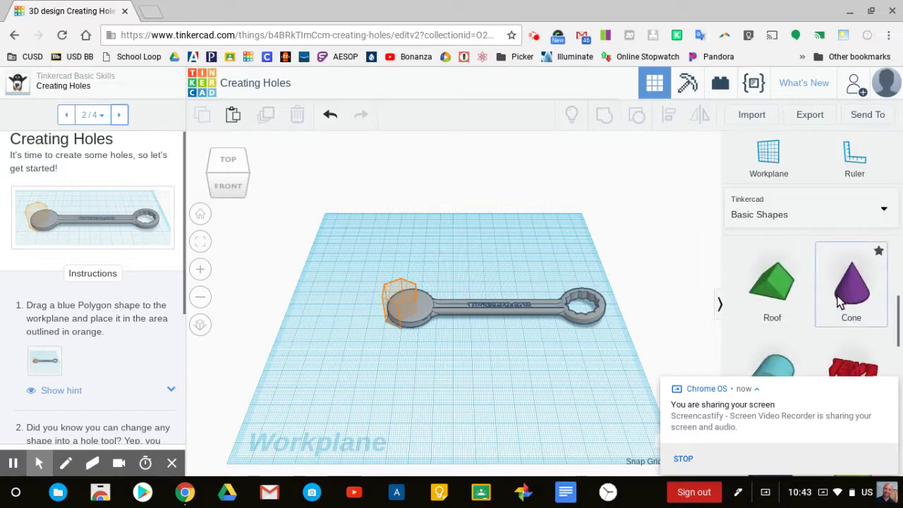
pyautogui.scroll(-4, 836, 293)
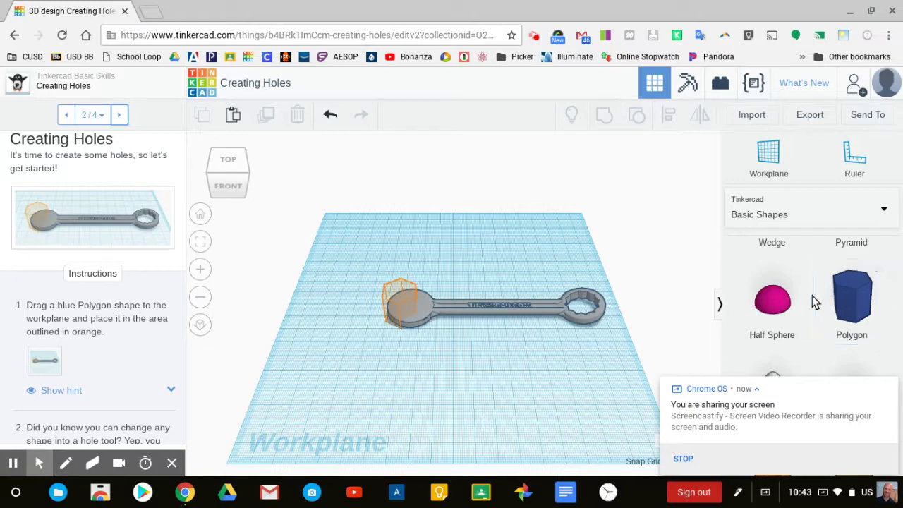
pyautogui.scroll(3, 814, 302)
pyautogui.scroll(-10, 815, 298)
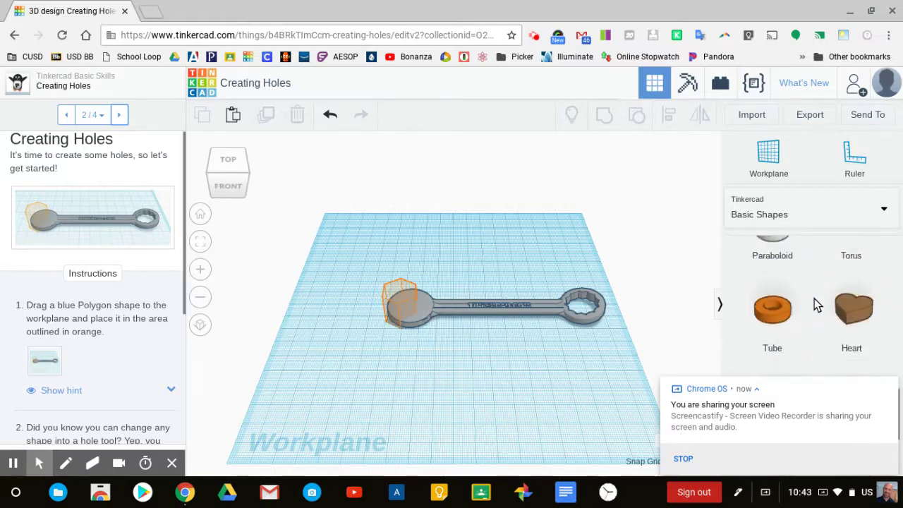
pyautogui.scroll(-3, 814, 299)
pyautogui.scroll(8, 815, 304)
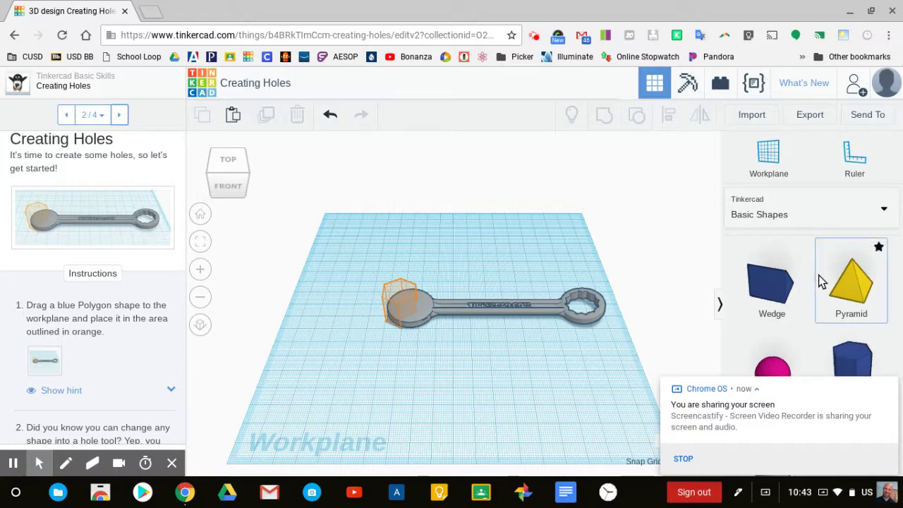
pyautogui.scroll(-2, 815, 277)
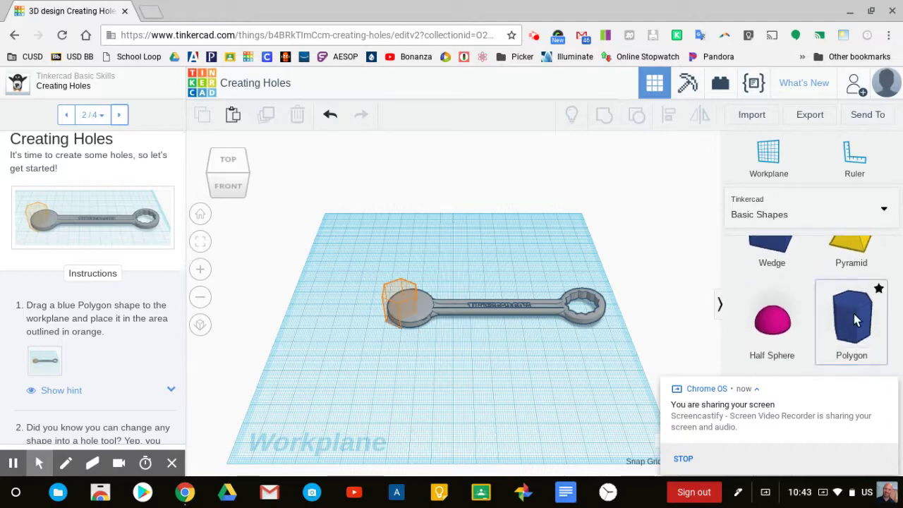
pyautogui.click(855, 315)
pyautogui.moveTo(856, 322); pyautogui.dragTo(397, 308)
pyautogui.click(372, 360)
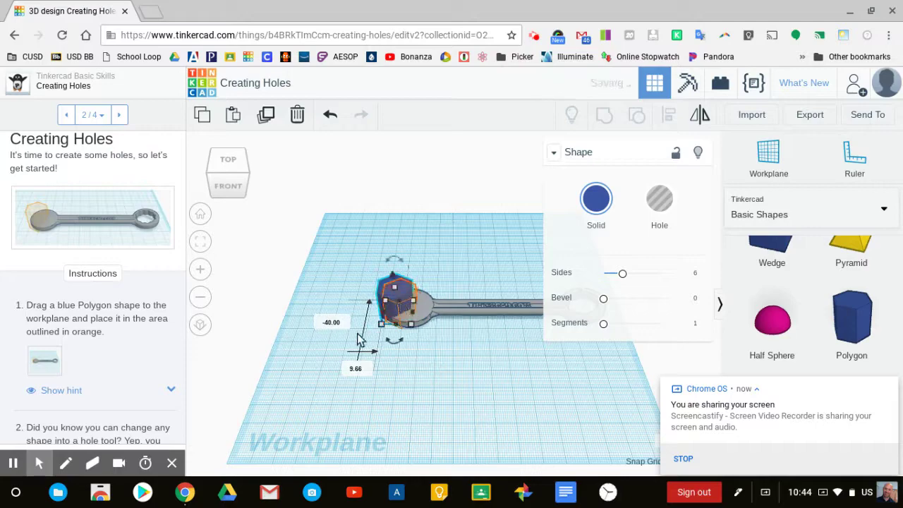
# Step: Move the polygon 3.00 along both workplane axes so it lines up with the orange outline on the wrench head
pyautogui.moveTo(360, 349)
pyautogui.mouseDown(button='right')
pyautogui.moveTo(423, 408)
pyautogui.moveTo(347, 346)
pyautogui.moveTo(363, 360)
pyautogui.mouseUp(button='right')
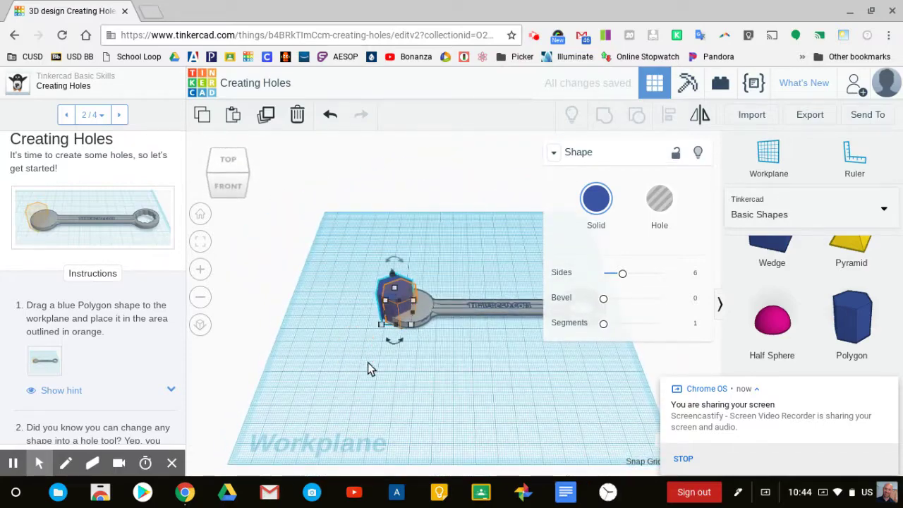
pyautogui.scroll(3, 382, 368)
pyautogui.scroll(4, 383, 368)
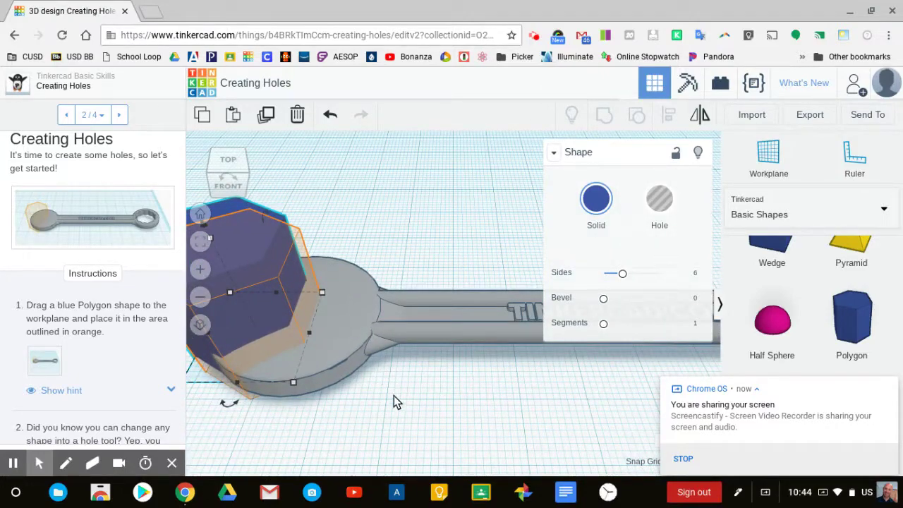
pyautogui.moveTo(394, 396); pyautogui.dragTo(622, 404, button='middle')
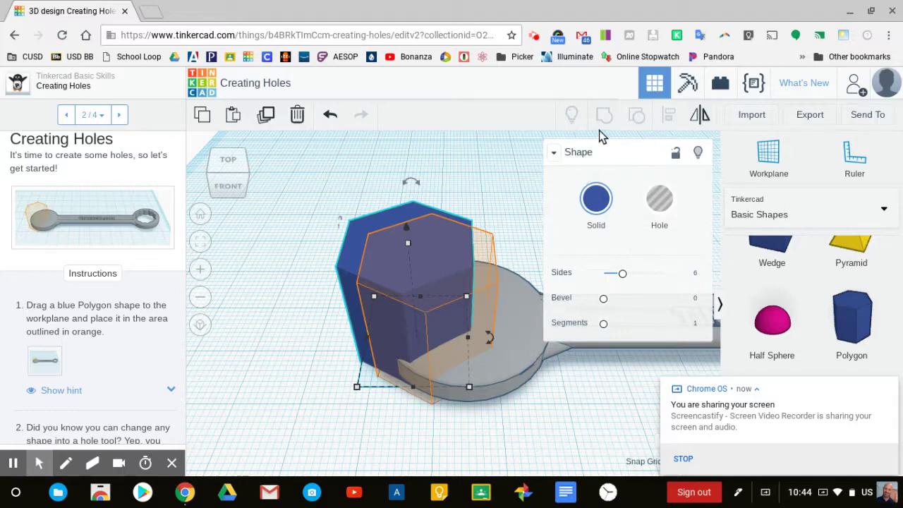
pyautogui.click(556, 154)
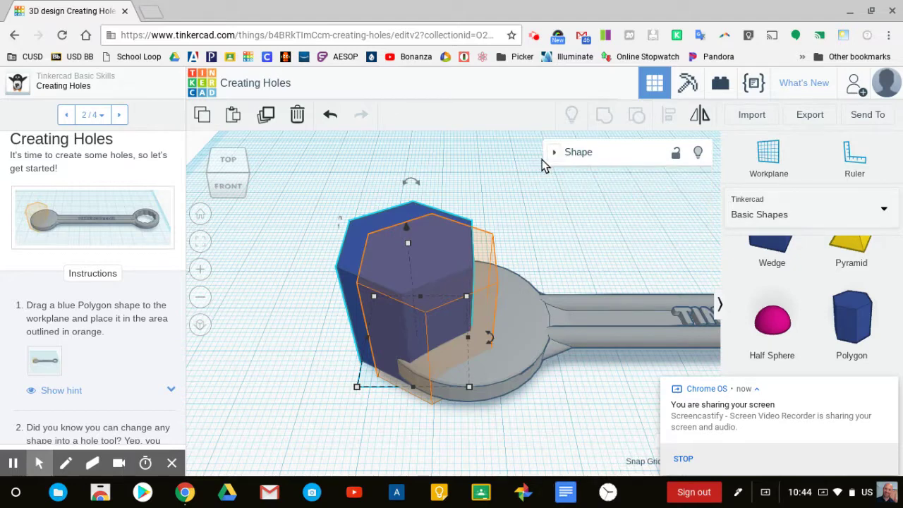
pyautogui.click(365, 223)
pyautogui.moveTo(366, 225); pyautogui.dragTo(384, 241)
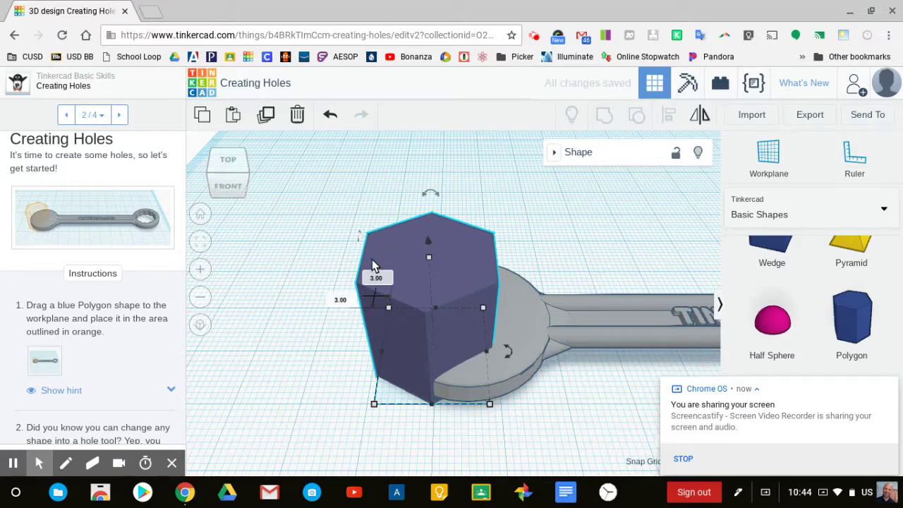
# Step: Turn the polygon on the wrench head into a hole and advance the lesson to the Group the Shapes page
pyautogui.scroll(-1, 104, 384)
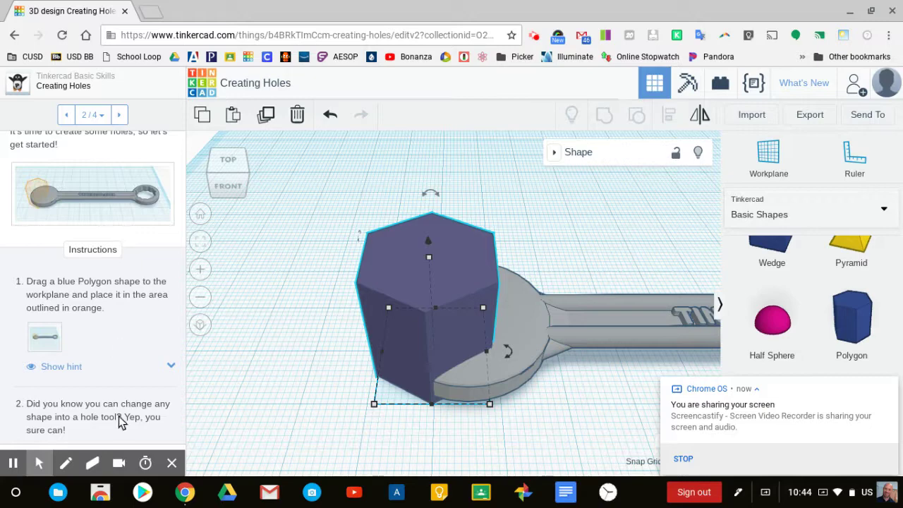
pyautogui.scroll(-3, 119, 406)
pyautogui.scroll(-2, 127, 370)
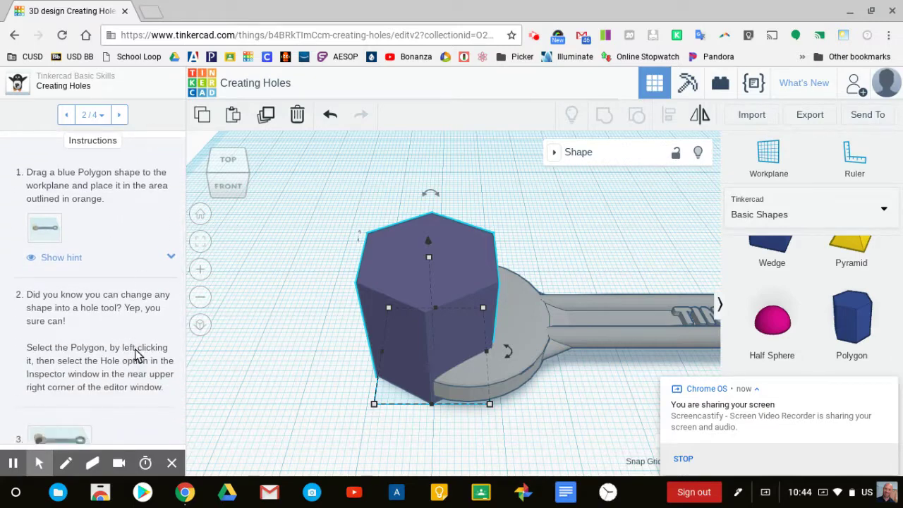
pyautogui.scroll(-1, 141, 361)
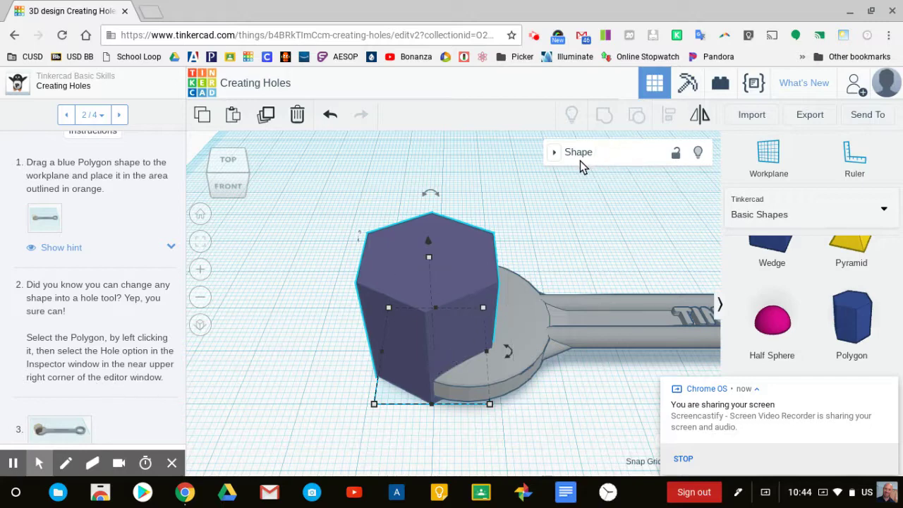
pyautogui.click(556, 153)
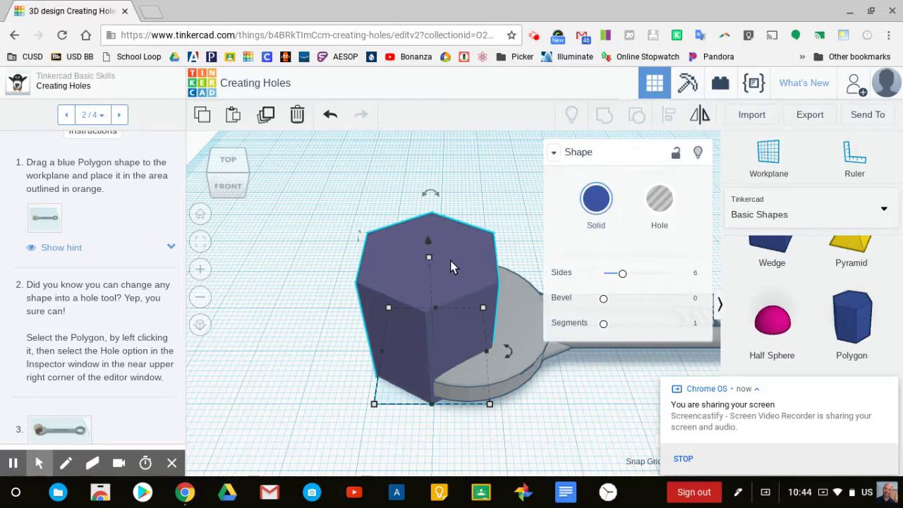
pyautogui.click(660, 204)
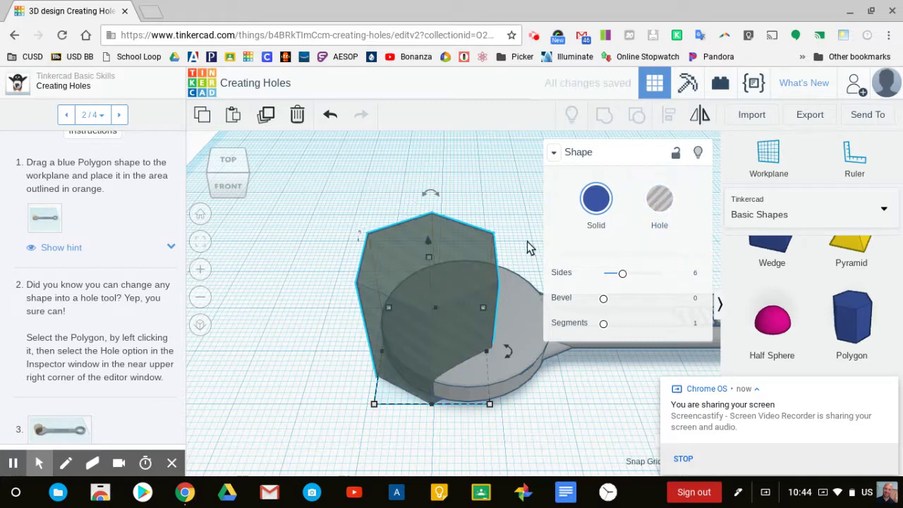
pyautogui.click(318, 369)
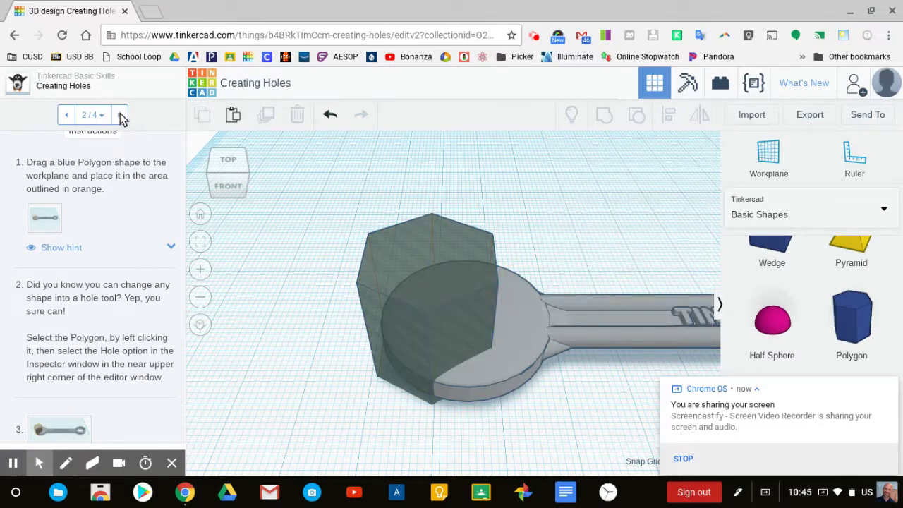
pyautogui.scroll(-2, 126, 232)
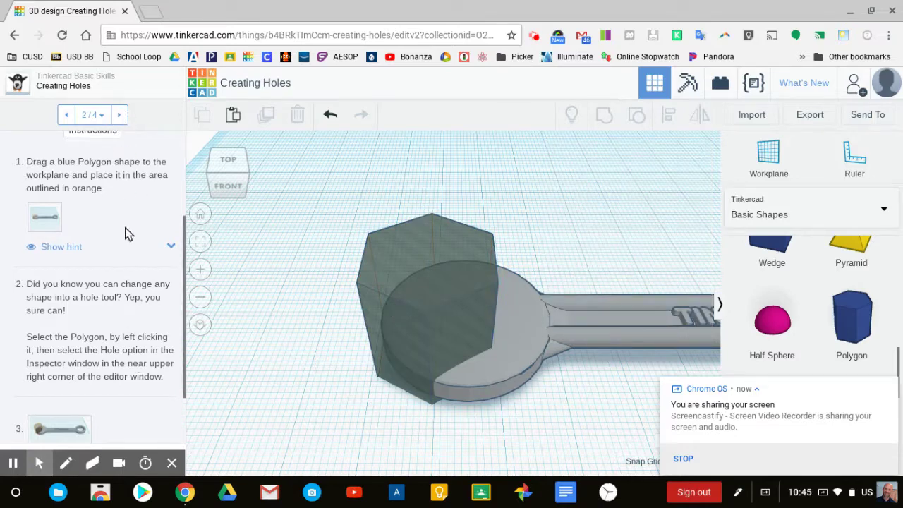
pyautogui.click(120, 116)
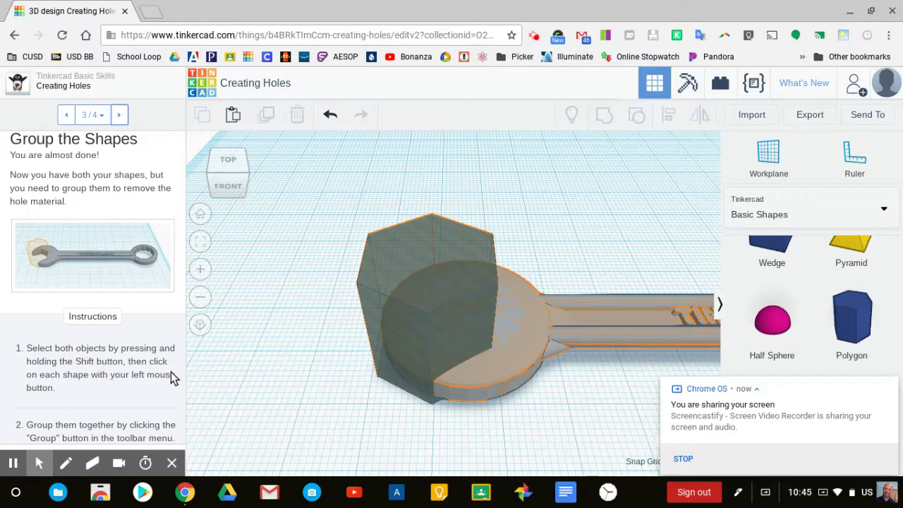
pyautogui.click(398, 304)
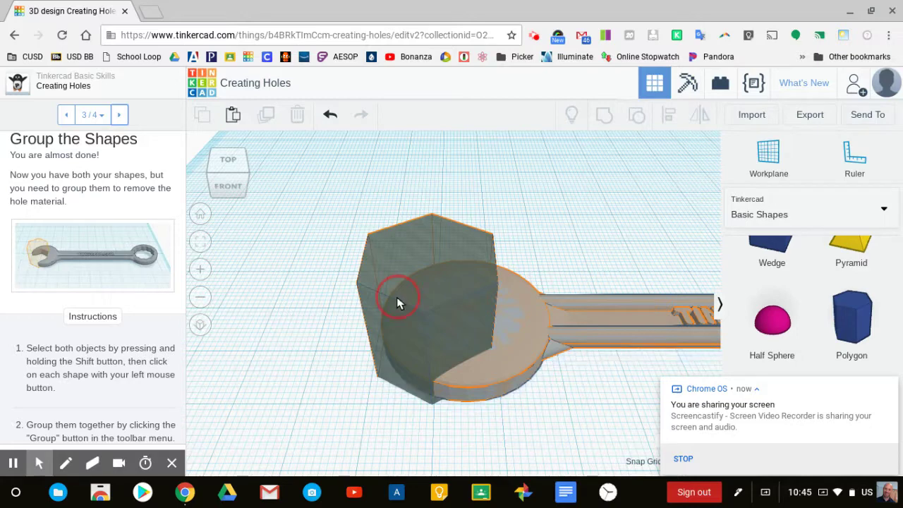
pyautogui.keyDown('shift'); pyautogui.click(538, 349); pyautogui.keyUp('shift')
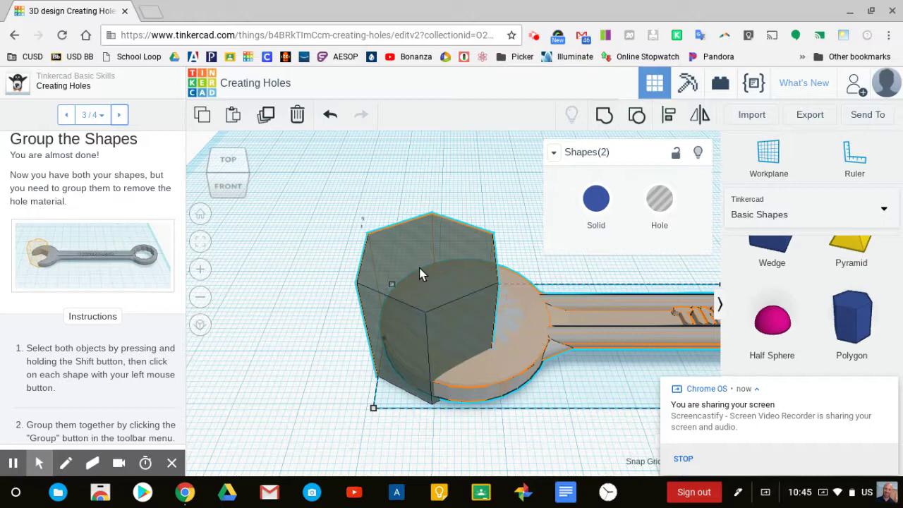
pyautogui.click(318, 335)
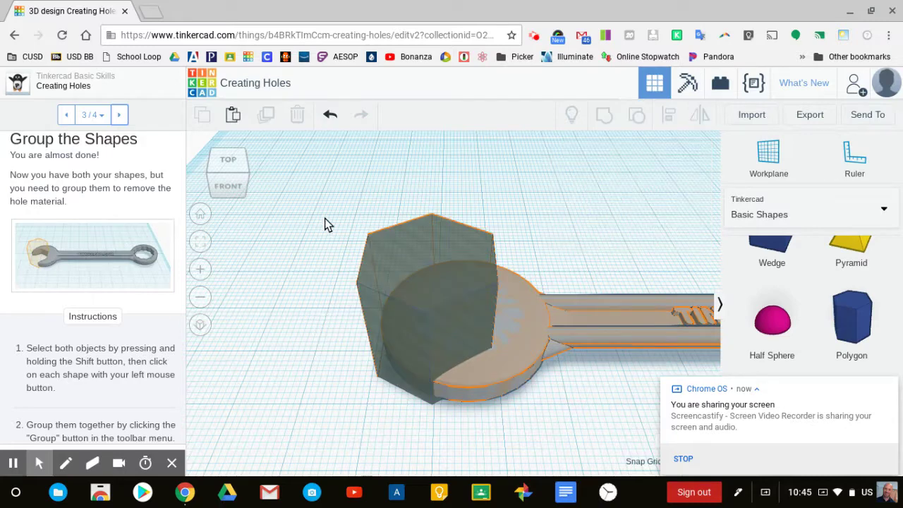
# Step: Group the polygon hole with the wrench to cut the hexagonal opening out of its round end
pyautogui.moveTo(324, 220); pyautogui.dragTo(596, 449)
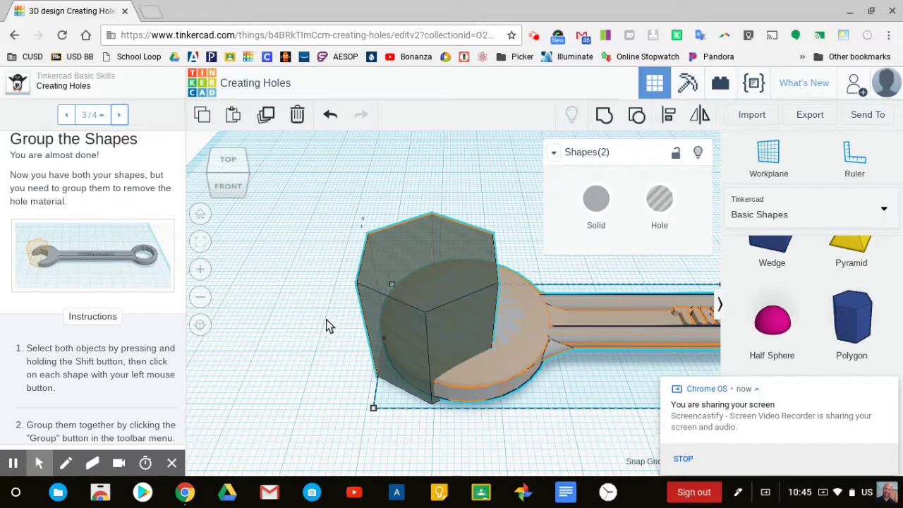
pyautogui.scroll(-2, 115, 364)
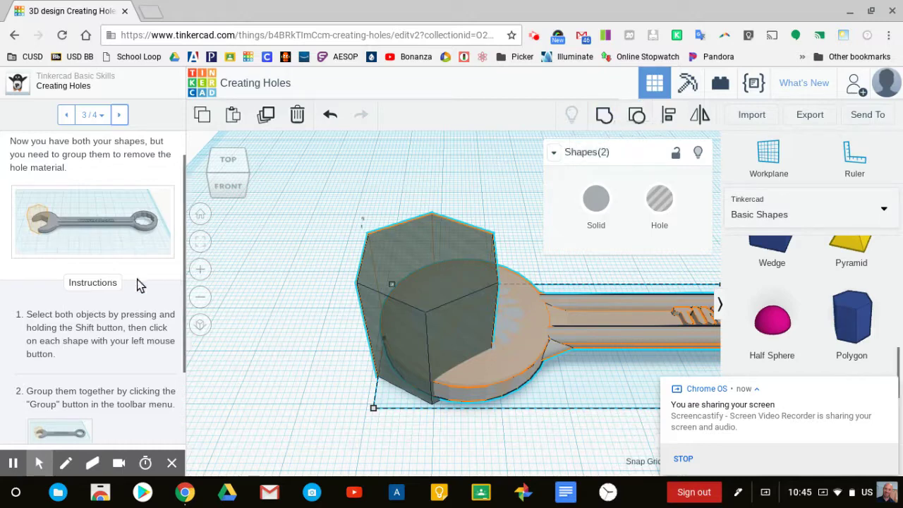
pyautogui.scroll(-1, 177, 272)
pyautogui.click(603, 115)
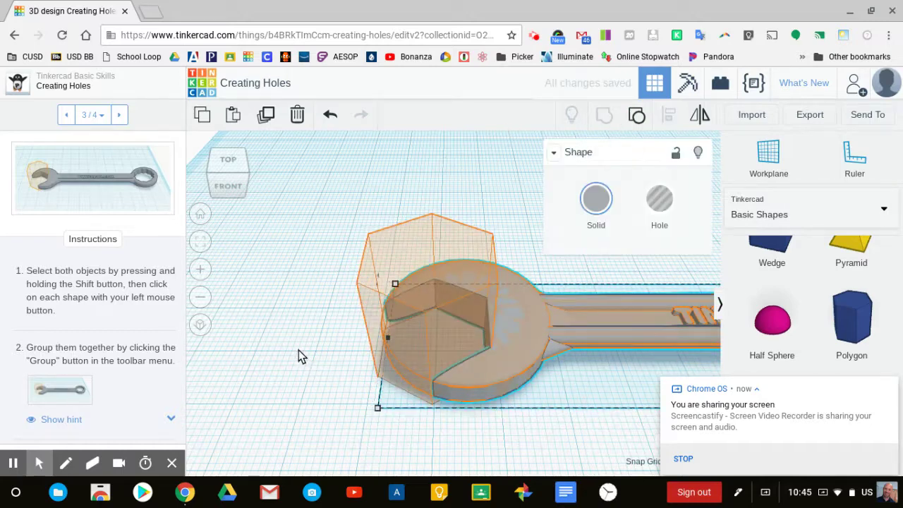
pyautogui.click(299, 321)
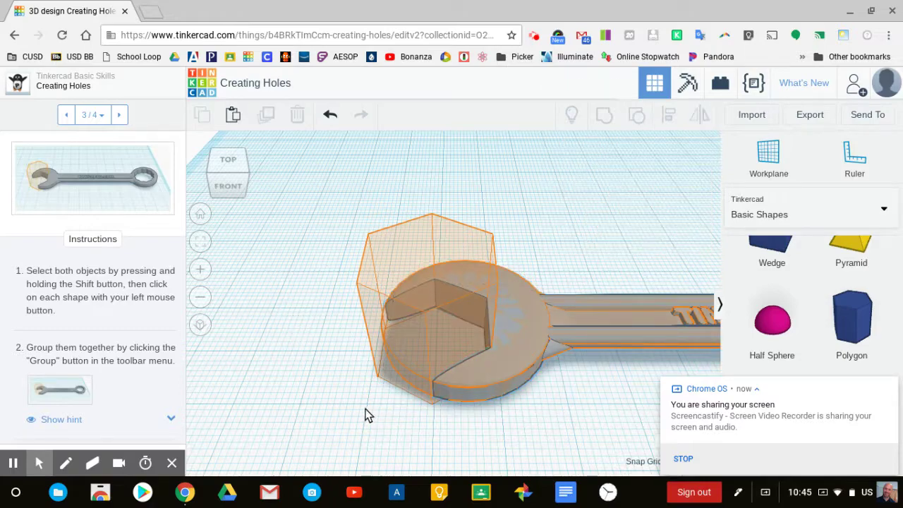
pyautogui.moveTo(325, 405)
pyautogui.mouseDown(button='right')
pyautogui.moveTo(343, 355)
pyautogui.moveTo(511, 399)
pyautogui.moveTo(491, 397)
pyautogui.moveTo(551, 395)
pyautogui.moveTo(320, 394)
pyautogui.moveTo(488, 400)
pyautogui.mouseUp(button='right')
pyautogui.moveTo(276, 375)
pyautogui.mouseDown(button='right')
pyautogui.moveTo(392, 401)
pyautogui.moveTo(452, 343)
pyautogui.moveTo(454, 350)
pyautogui.mouseUp(button='right')
pyautogui.moveTo(535, 396); pyautogui.dragTo(539, 430, button='right')
pyautogui.click(564, 346)
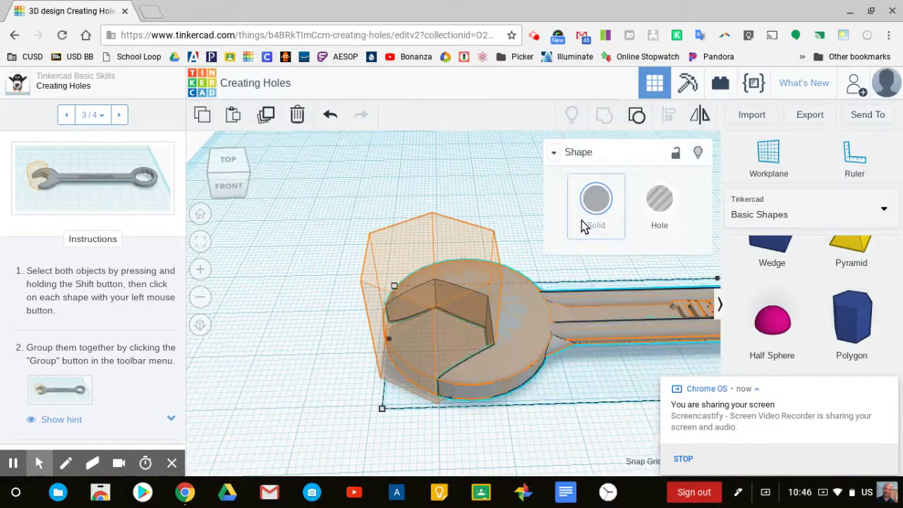
pyautogui.click(349, 182)
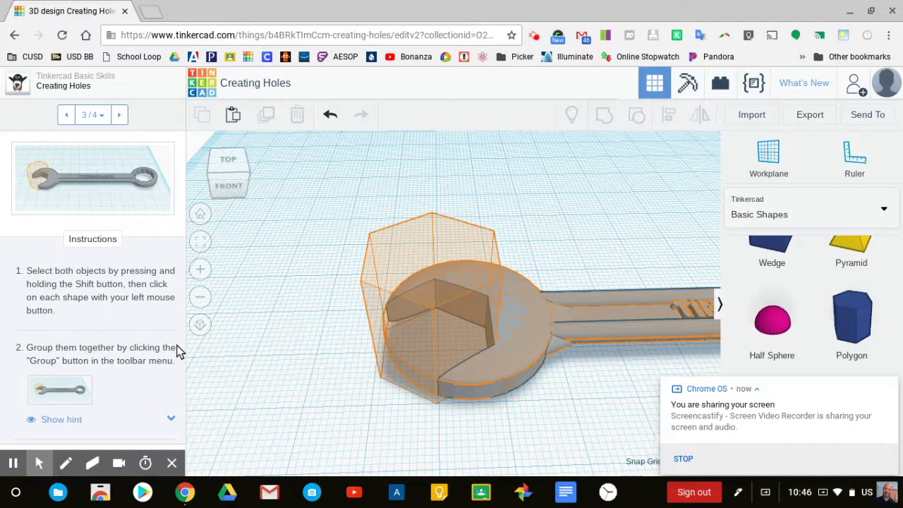
# Step: Advance the lesson to its final page, 4/4
pyautogui.click(119, 115)
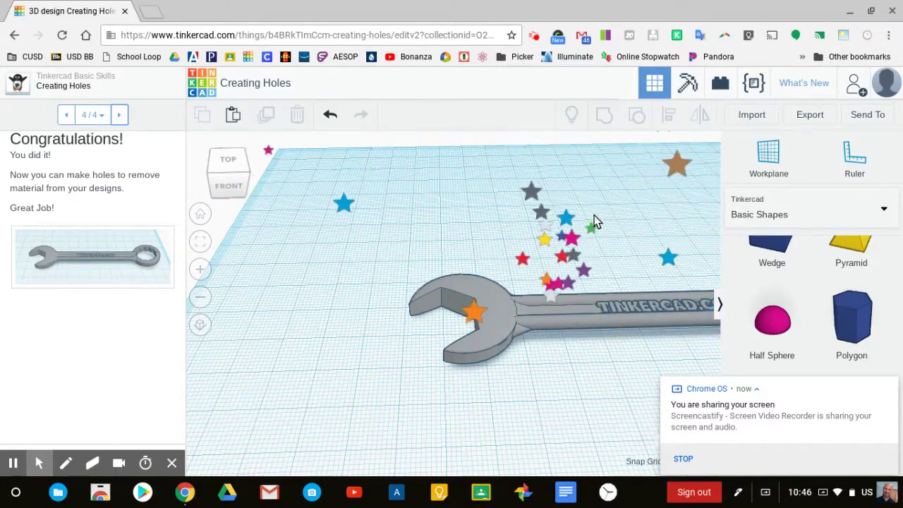
pyautogui.click(577, 226)
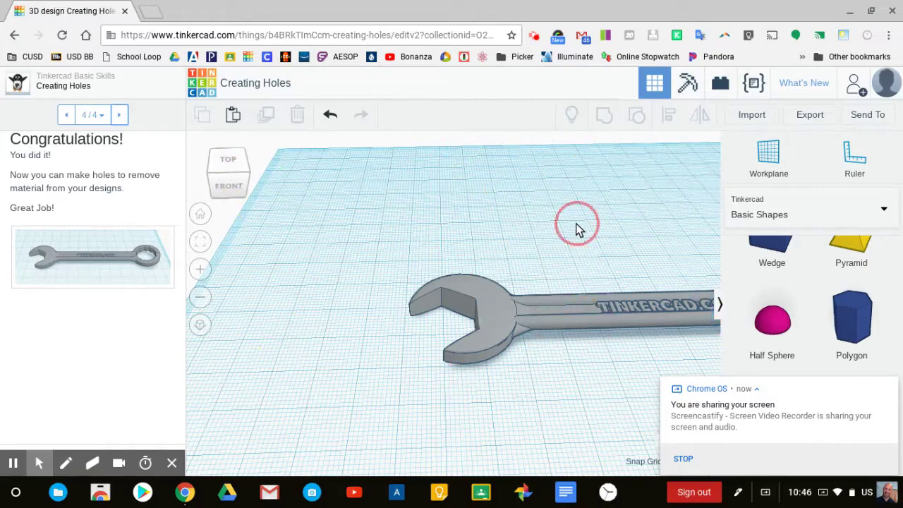
# Step: Place another Polygon behind the wrench as a hole and shrink it from its front corner
pyautogui.moveTo(846, 328); pyautogui.dragTo(544, 254)
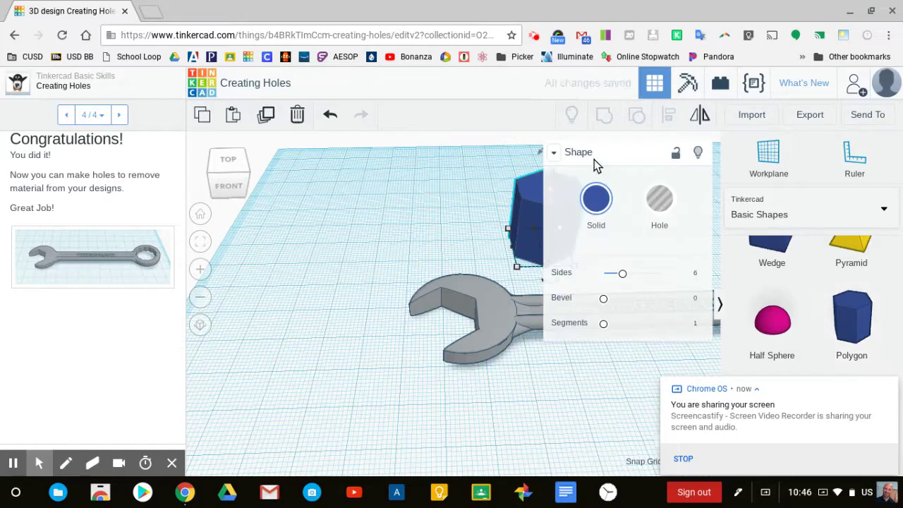
pyautogui.click(655, 206)
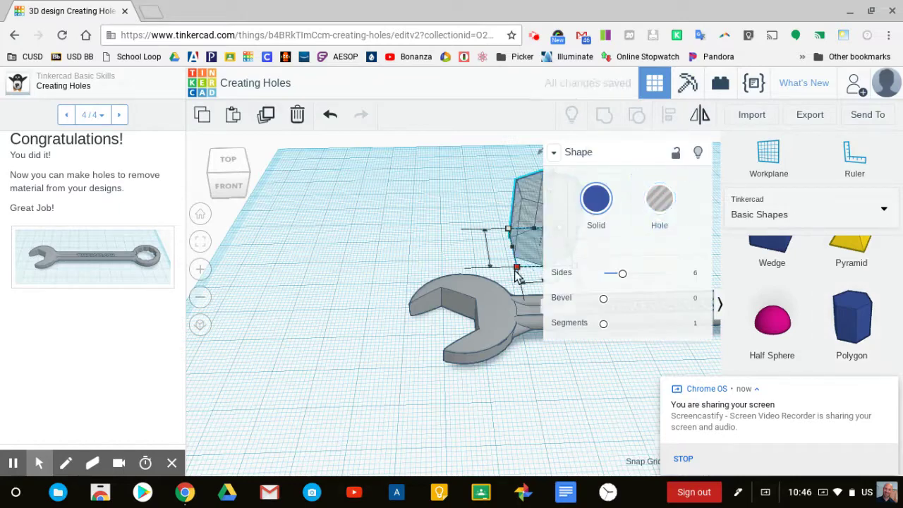
pyautogui.moveTo(528, 252); pyautogui.dragTo(544, 248)
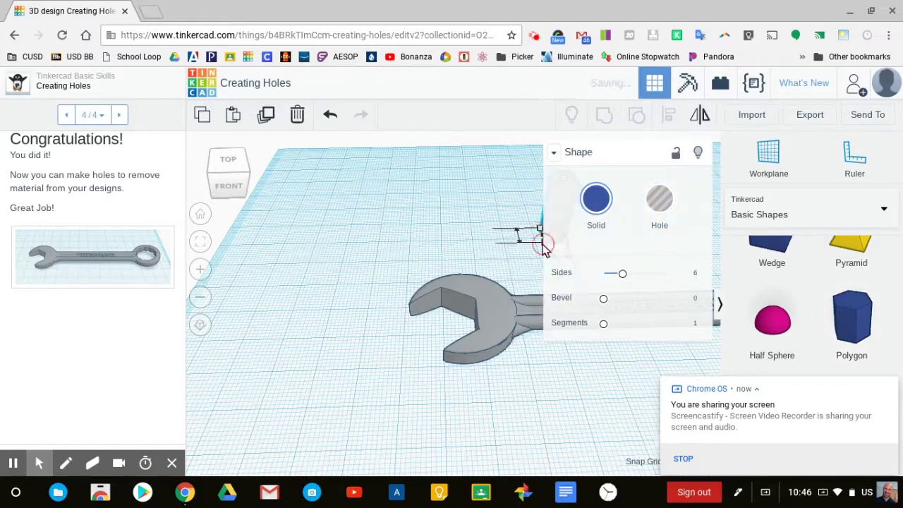
# Step: Move the polygon hole onto the wrench handle beside the open-ended head and shrink it to about 3.7 mm wide
pyautogui.click(558, 152)
pyautogui.moveTo(564, 194); pyautogui.dragTo(533, 297)
pyautogui.click(547, 305)
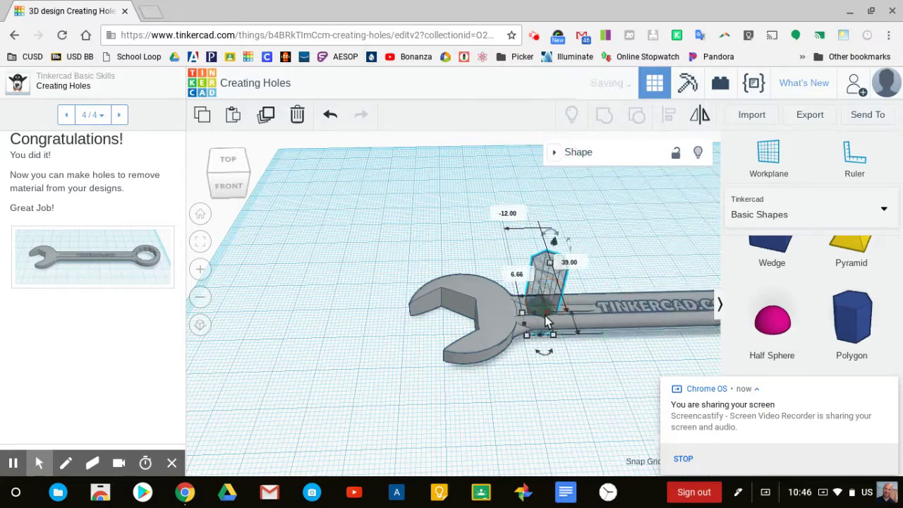
pyautogui.moveTo(529, 338); pyautogui.dragTo(539, 329)
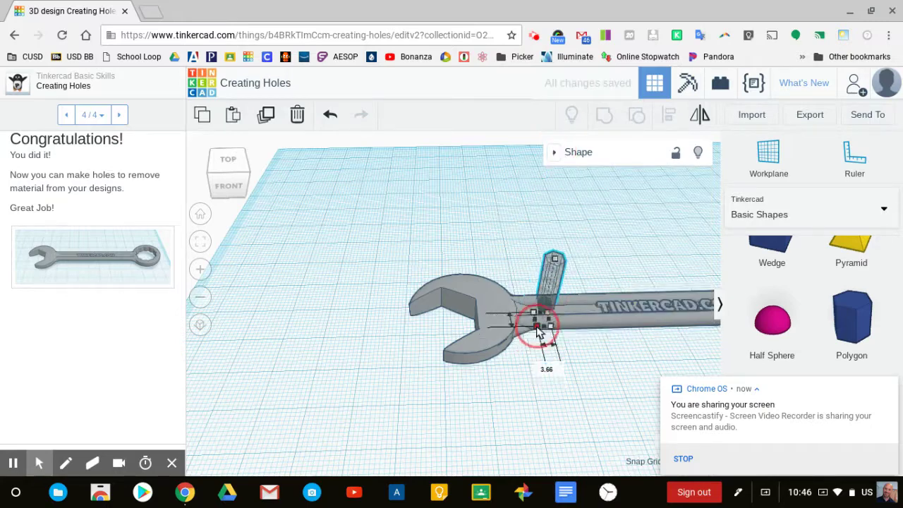
# Step: Fine-tune the small polygon hole's position over the handle's recess, between the open-ended head and the raised lettering
pyautogui.moveTo(551, 286); pyautogui.dragTo(548, 295)
pyautogui.scroll(1, 558, 356)
pyautogui.scroll(6, 558, 361)
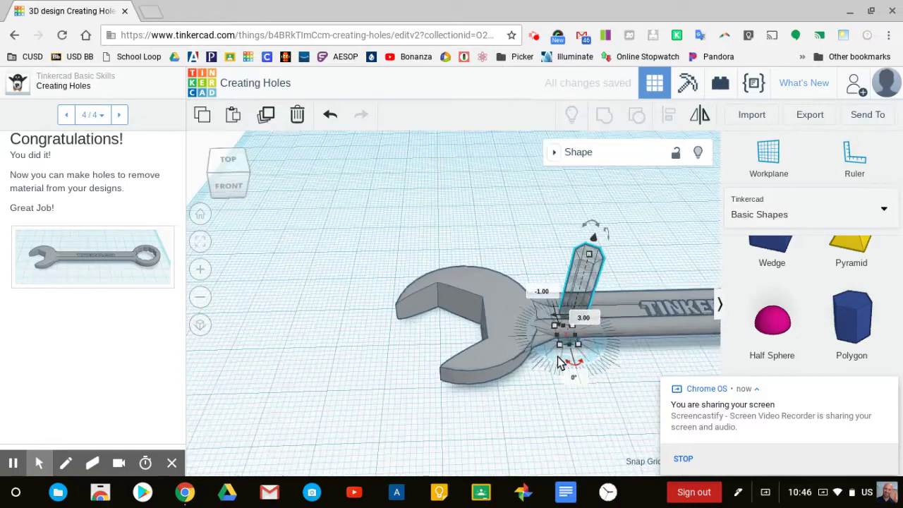
pyautogui.click(449, 341)
pyautogui.click(201, 242)
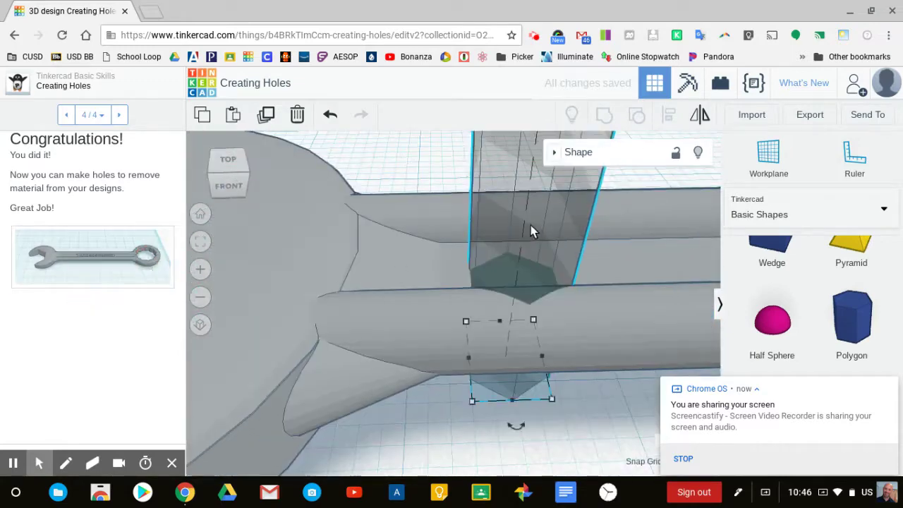
pyautogui.moveTo(532, 223); pyautogui.dragTo(527, 210)
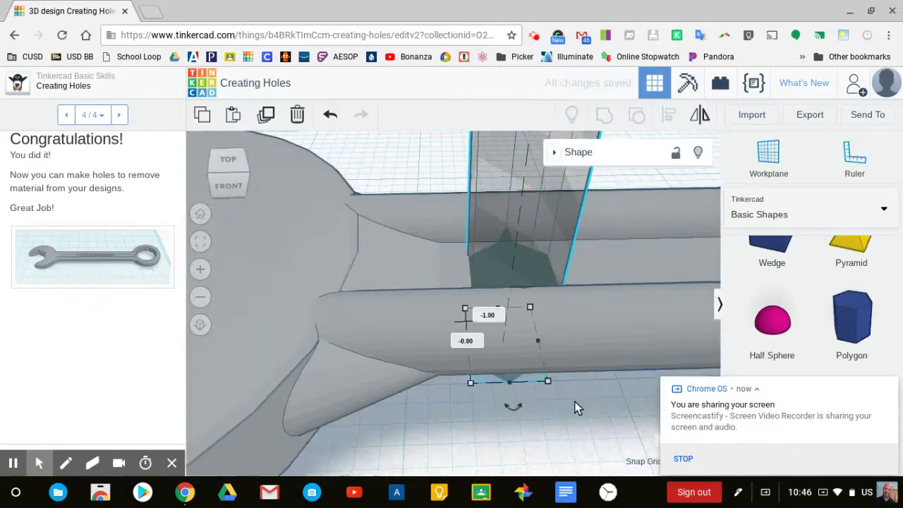
# Step: Group the small polygon hole with the wrench to cut a hexagonal hole through the handle, and clear the selection
pyautogui.moveTo(593, 420); pyautogui.dragTo(449, 170)
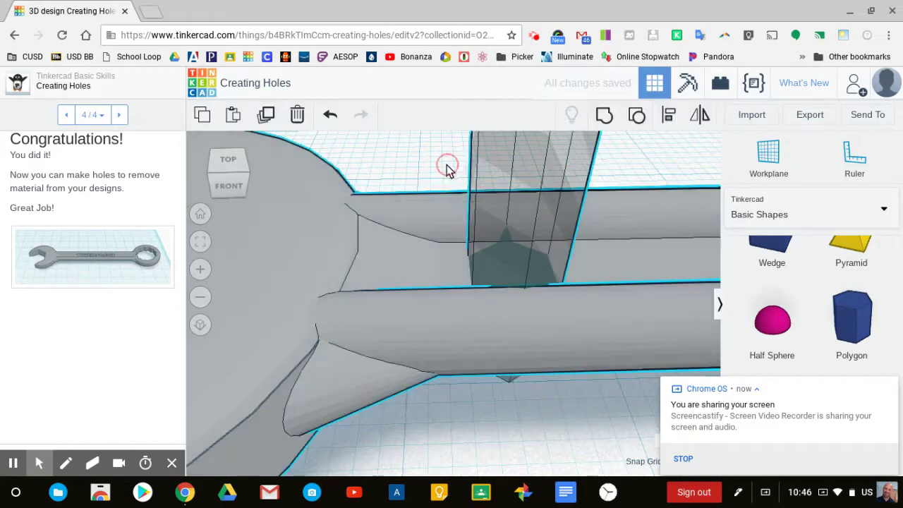
pyautogui.click(605, 115)
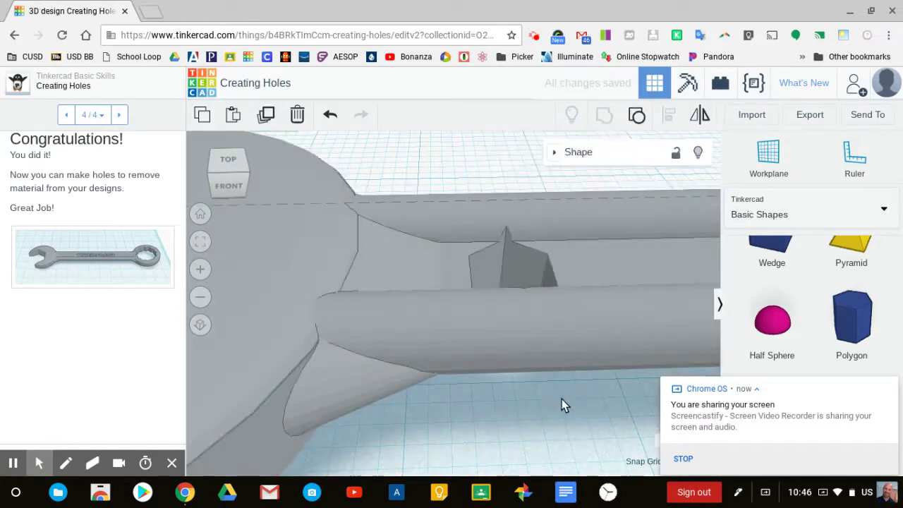
pyautogui.moveTo(562, 400); pyautogui.dragTo(646, 346, button='right')
pyautogui.scroll(-4, 541, 372)
pyautogui.scroll(-3, 542, 371)
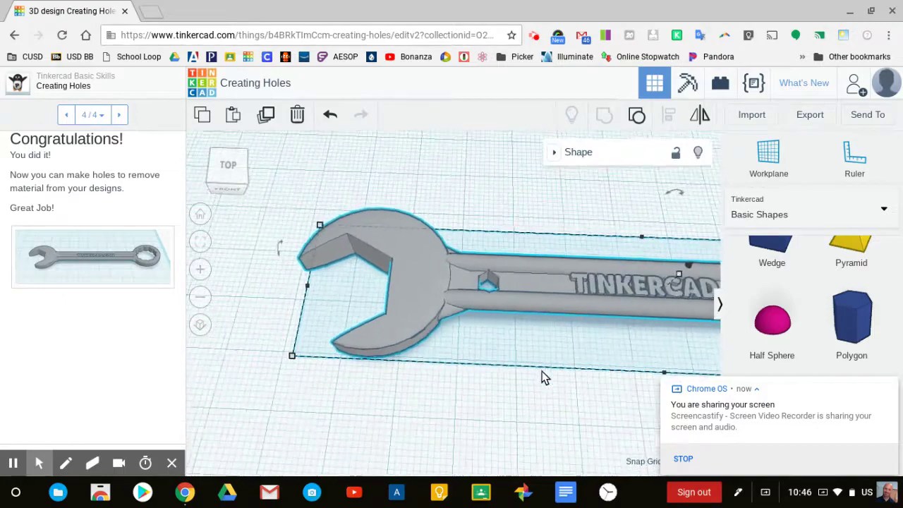
pyautogui.scroll(-3, 471, 402)
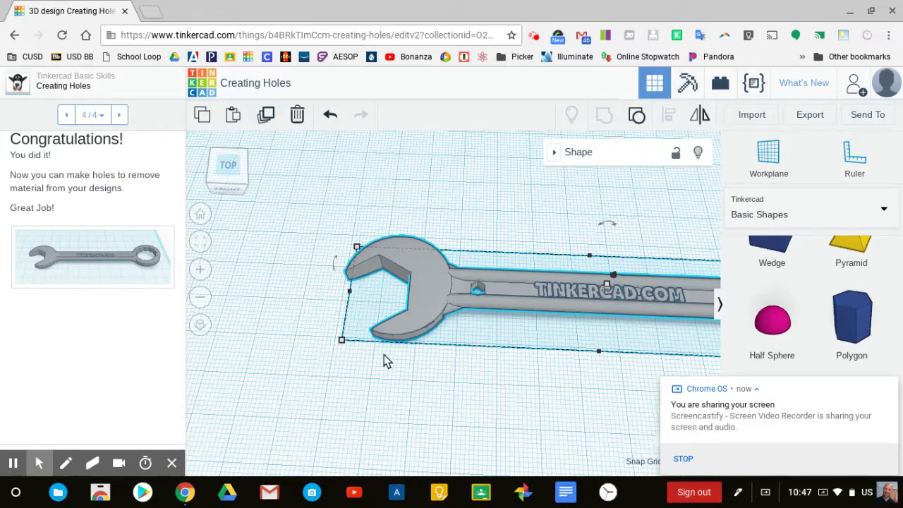
pyautogui.click(412, 386)
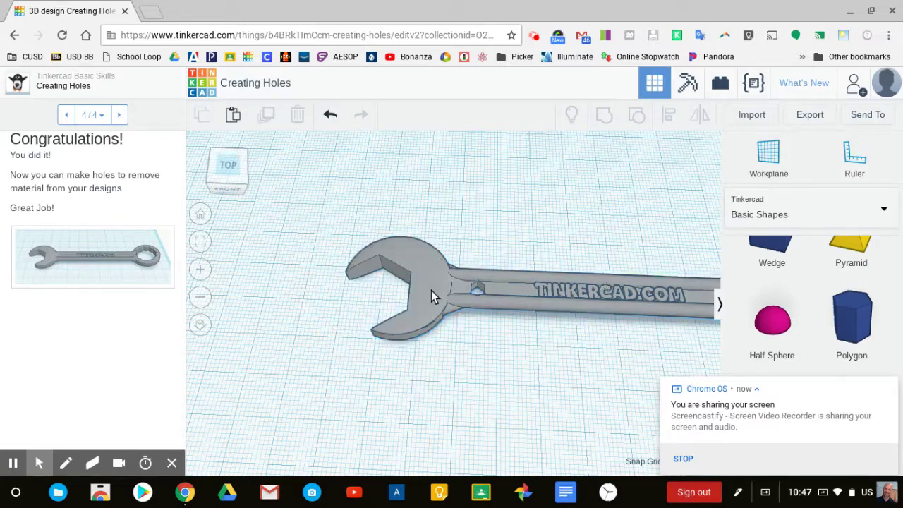